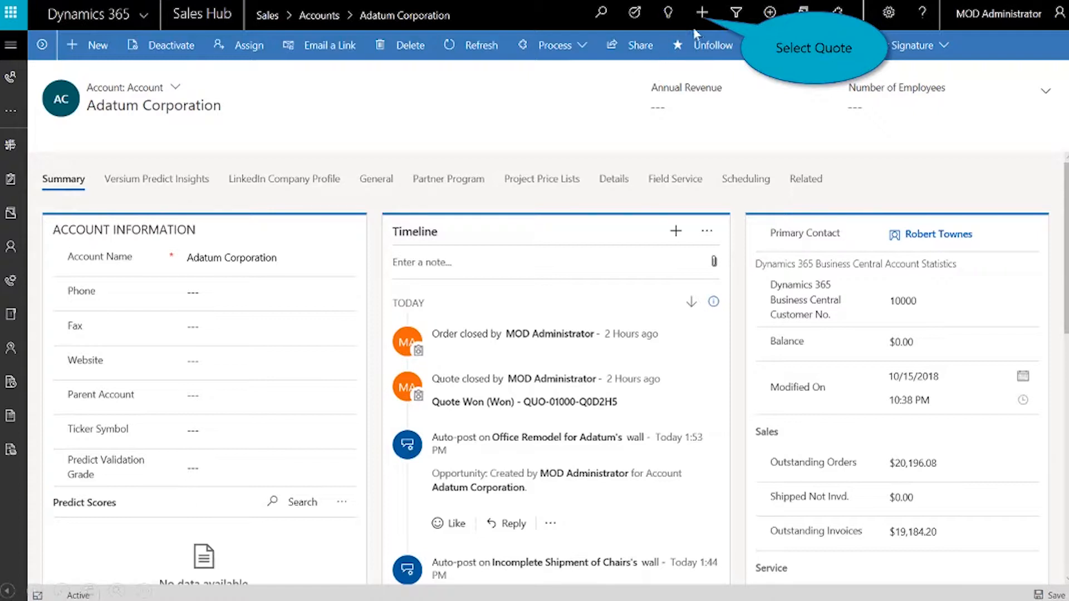
Create and save the quote "Quote for Chairs for Adatum" for Adatum Corporation using the Business Central Default Price List.
{"action": "left_click", "coordinate": [703, 10]}
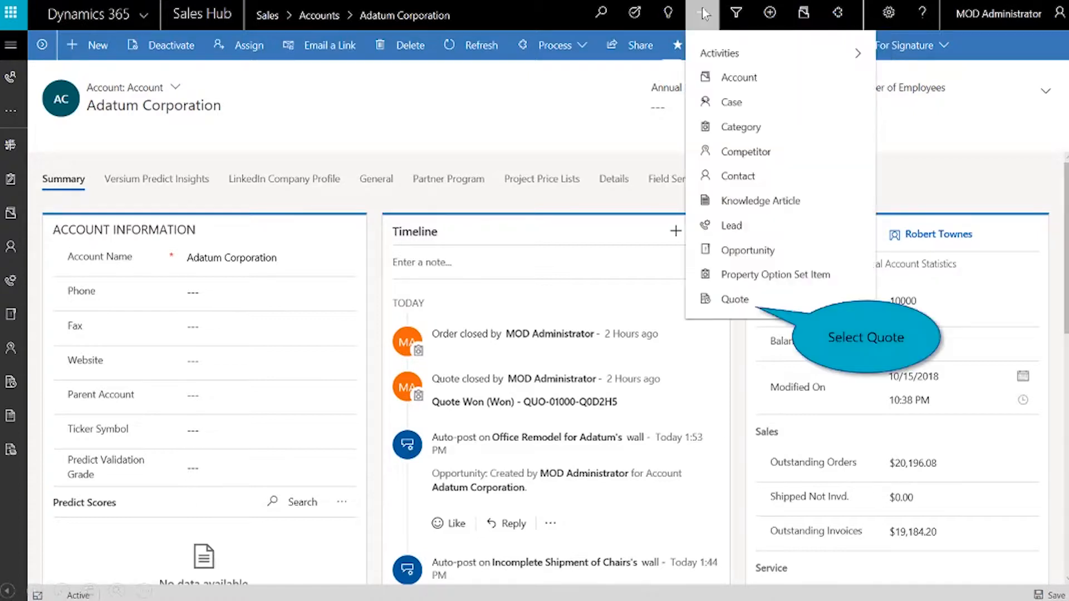
{"action": "left_click", "coordinate": [745, 301]}
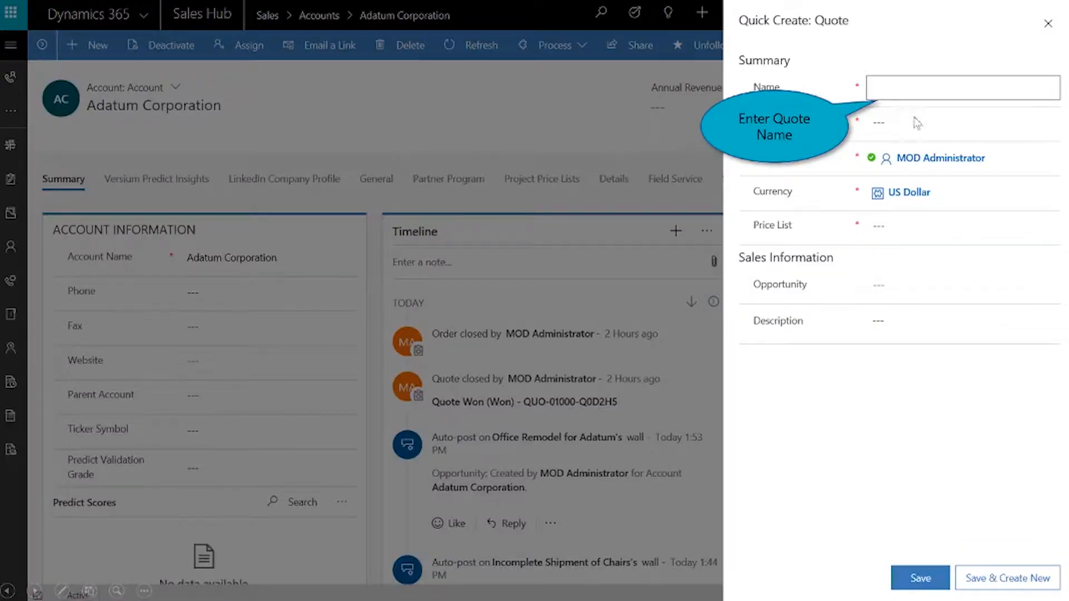
{"action": "left_click", "coordinate": [886, 94]}
{"action": "type", "text": "Quote for Chairs for Adatum"}
{"action": "key", "text": "Tab"}
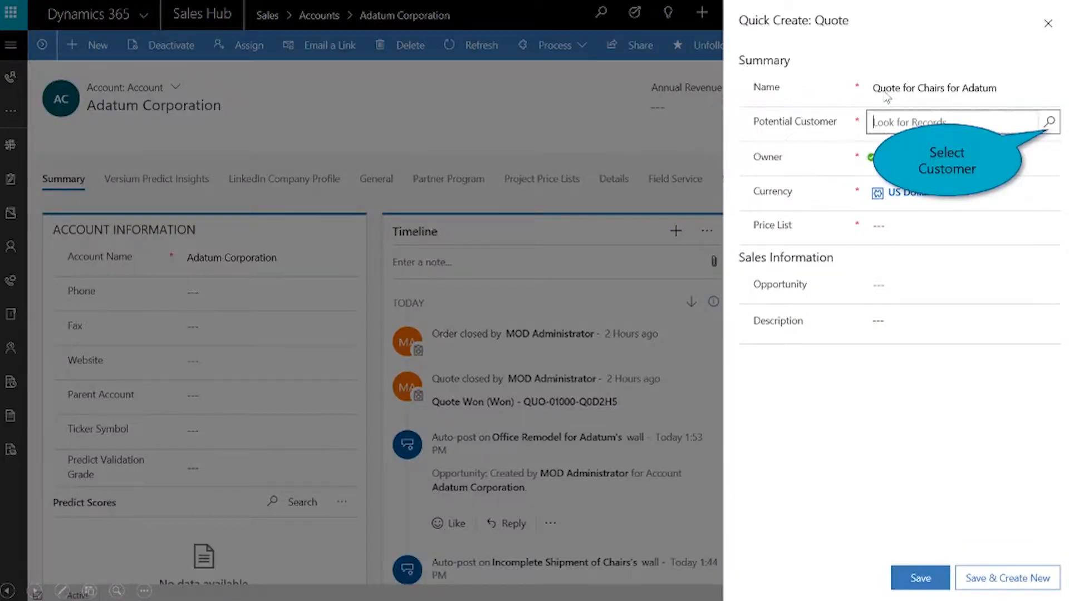
{"action": "left_click", "coordinate": [1049, 122]}
{"action": "left_click", "coordinate": [934, 150]}
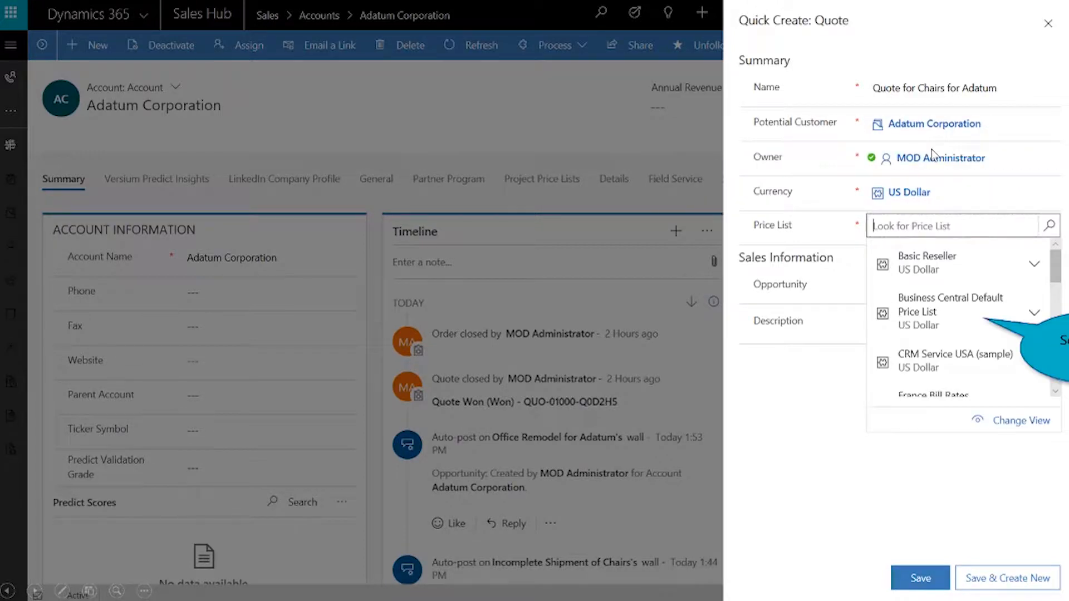
{"action": "left_click", "coordinate": [964, 313]}
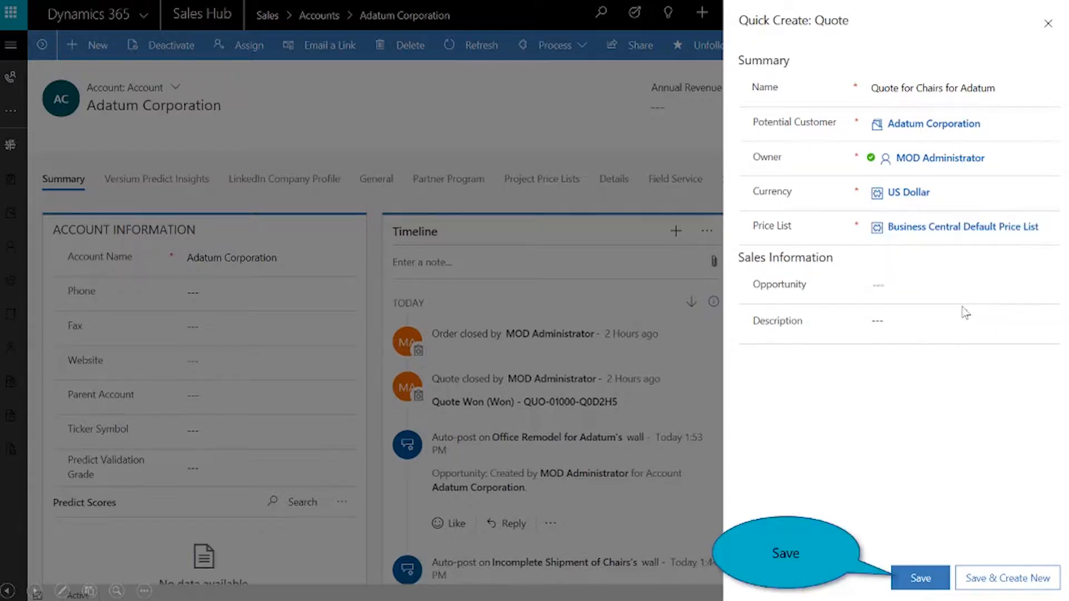
{"action": "left_click", "coordinate": [920, 579]}
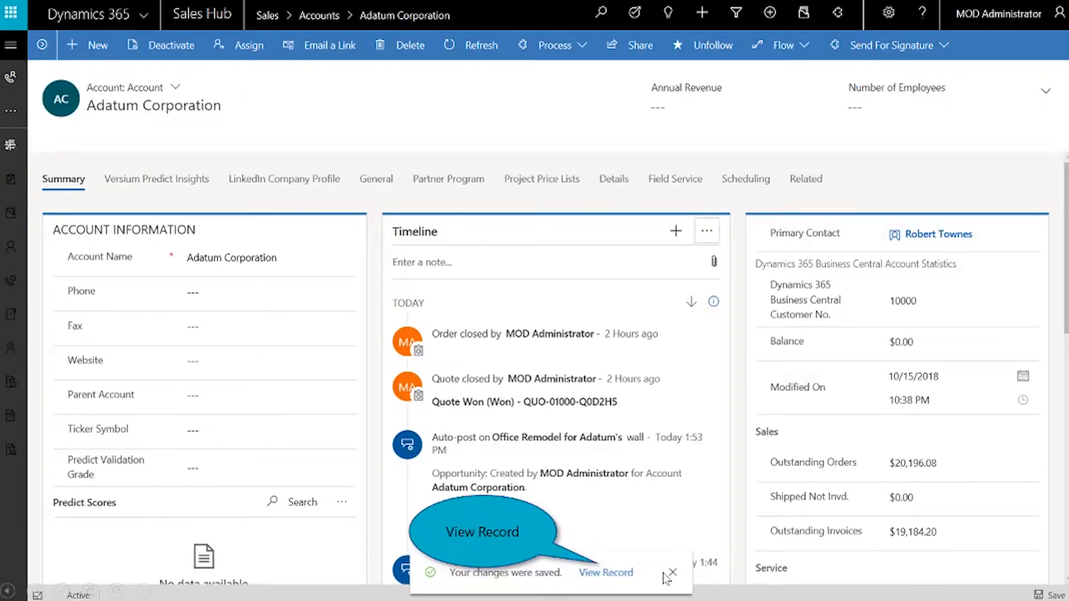
Open the new quote record and add a quote line for the BERLIN Guest Chair, yellow with quantity 5.
{"action": "left_click", "coordinate": [603, 572]}
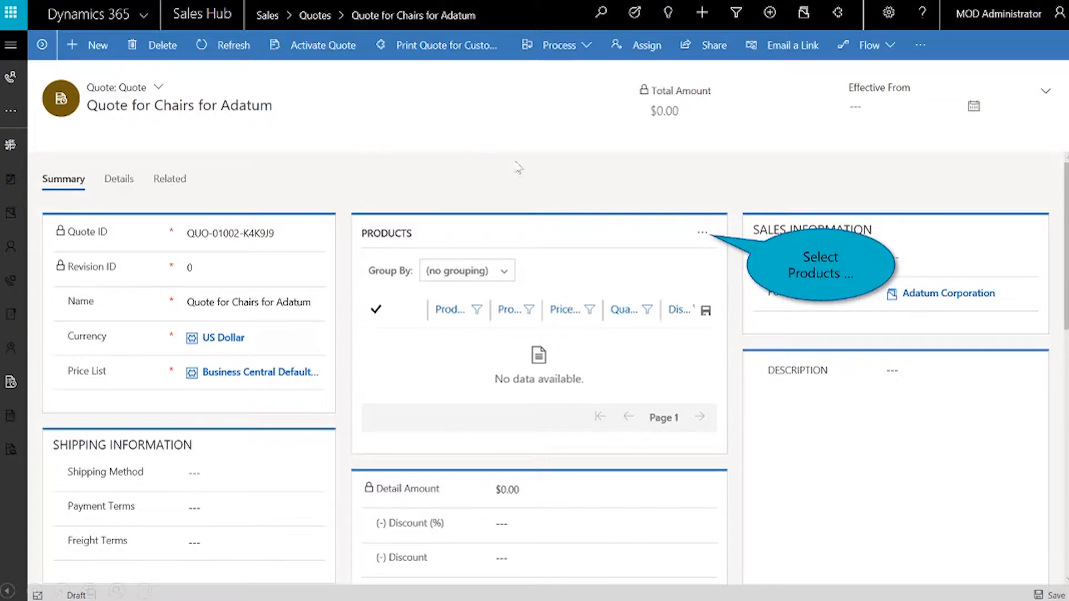
{"action": "left_click", "coordinate": [707, 235]}
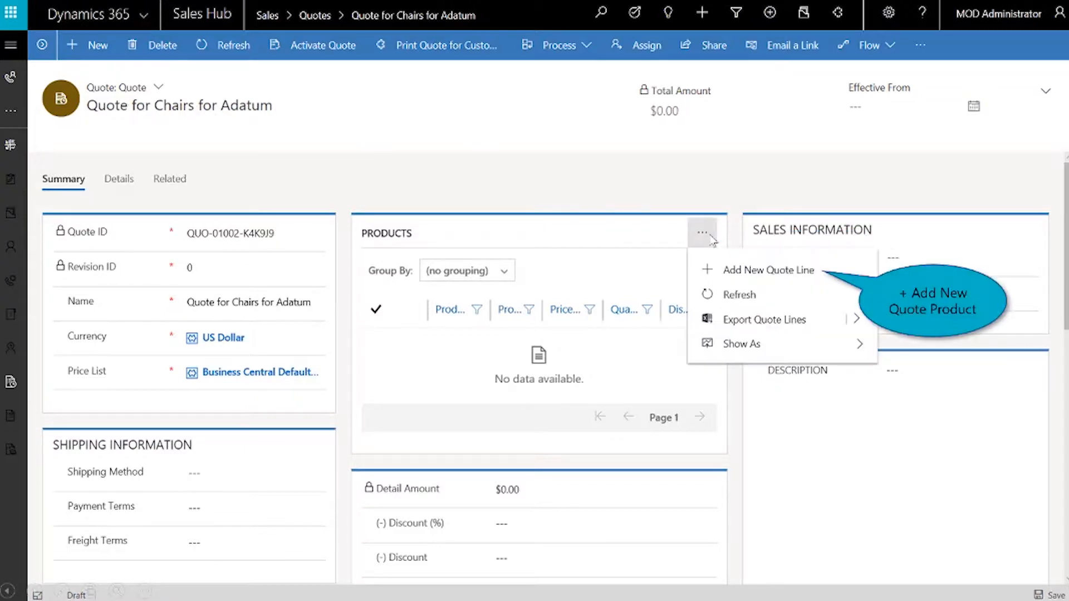
{"action": "left_click", "coordinate": [777, 272]}
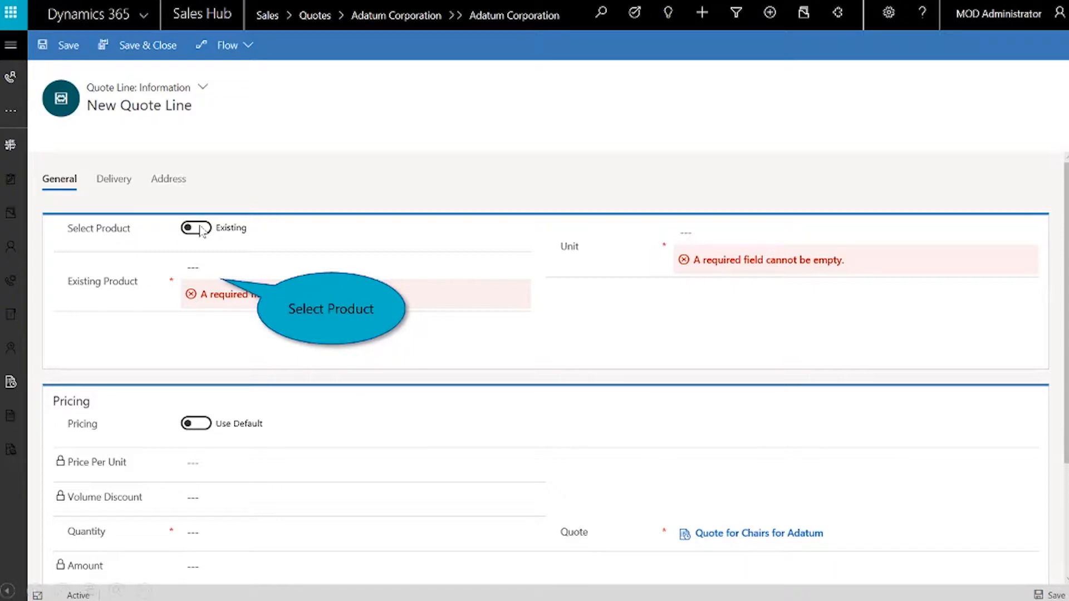
{"action": "left_click", "coordinate": [220, 273]}
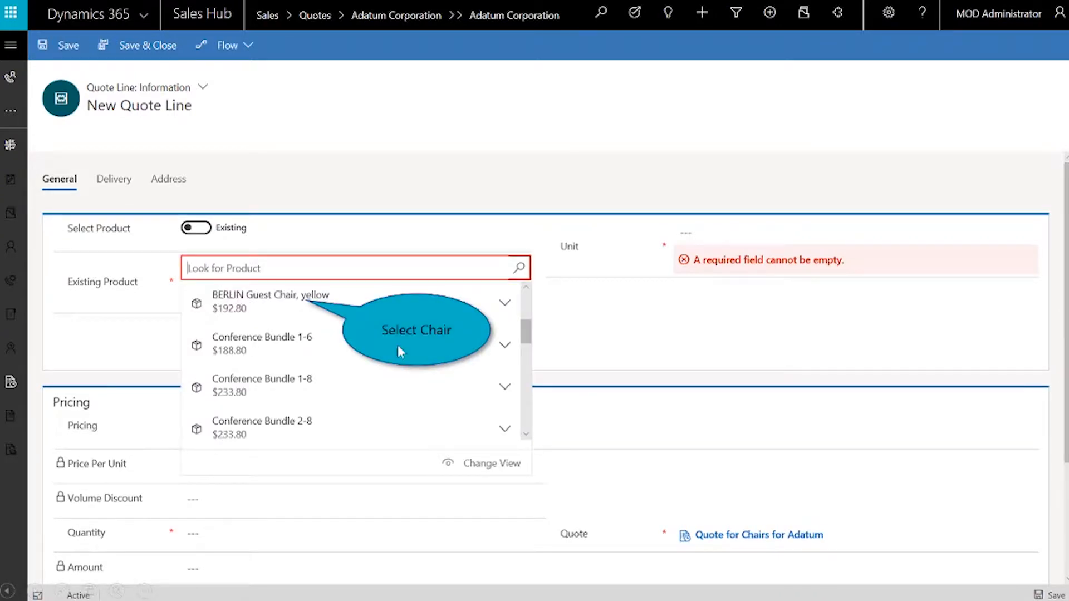
{"action": "left_click", "coordinate": [320, 300]}
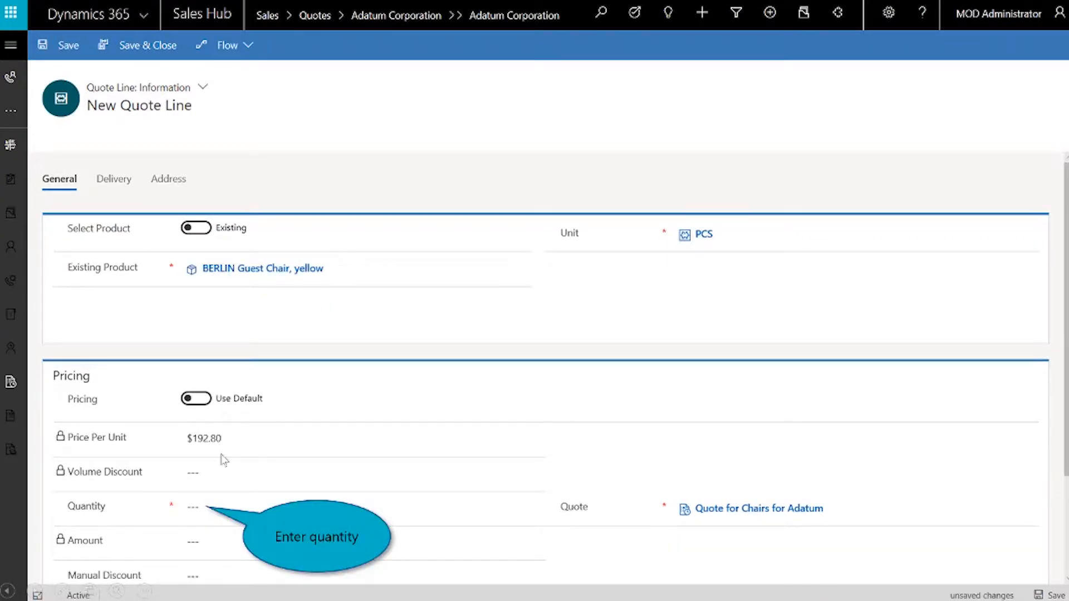
{"action": "left_click", "coordinate": [198, 519]}
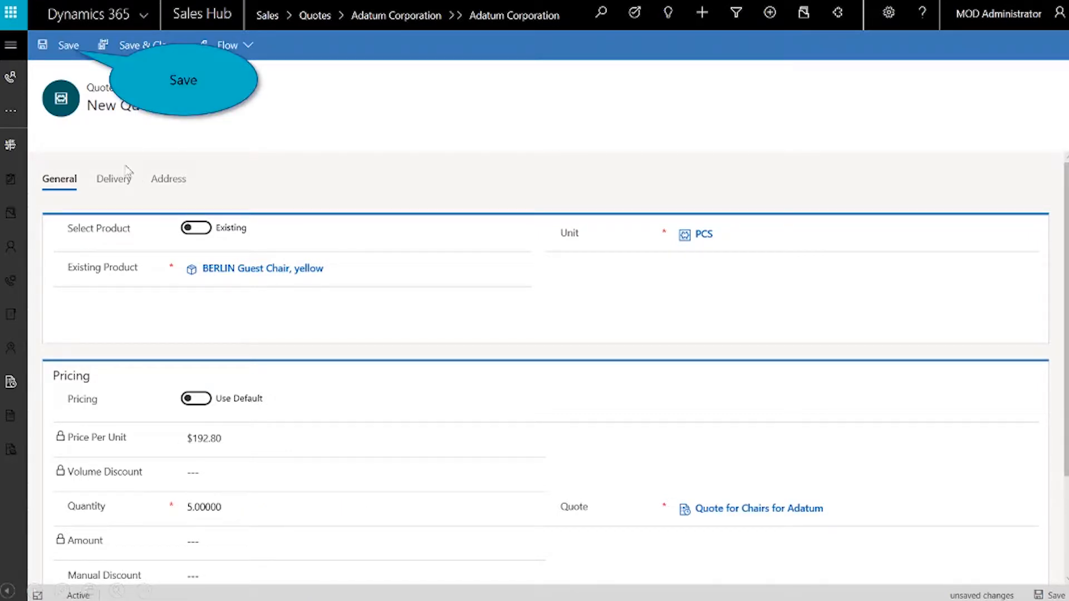
{"action": "left_click", "coordinate": [63, 56]}
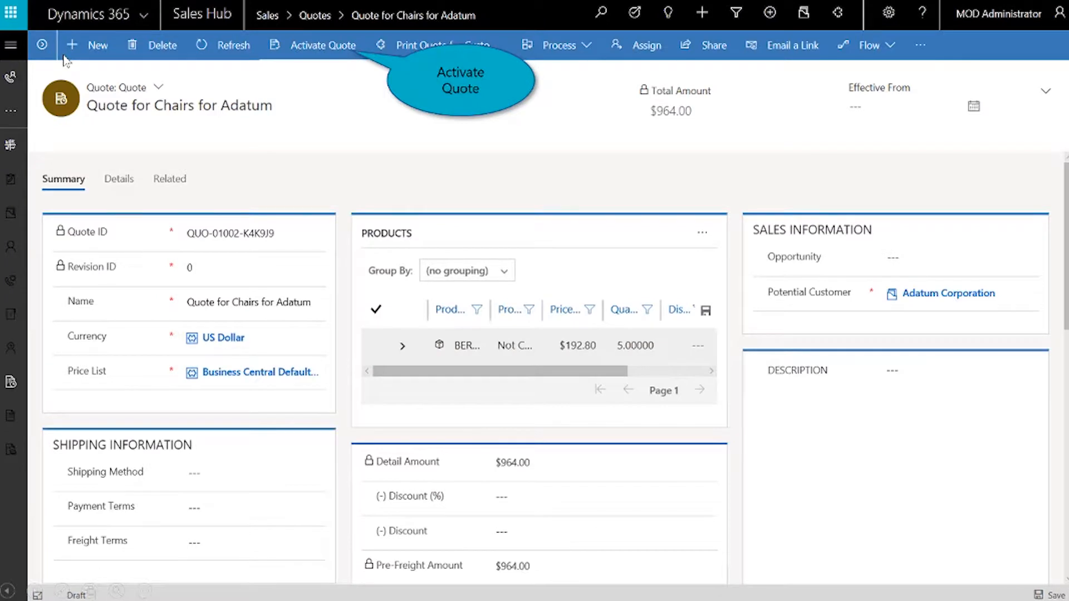
Activate the chair quote and create an order from it with status reason Won and date won 10/16/2018.
{"action": "left_click", "coordinate": [323, 47]}
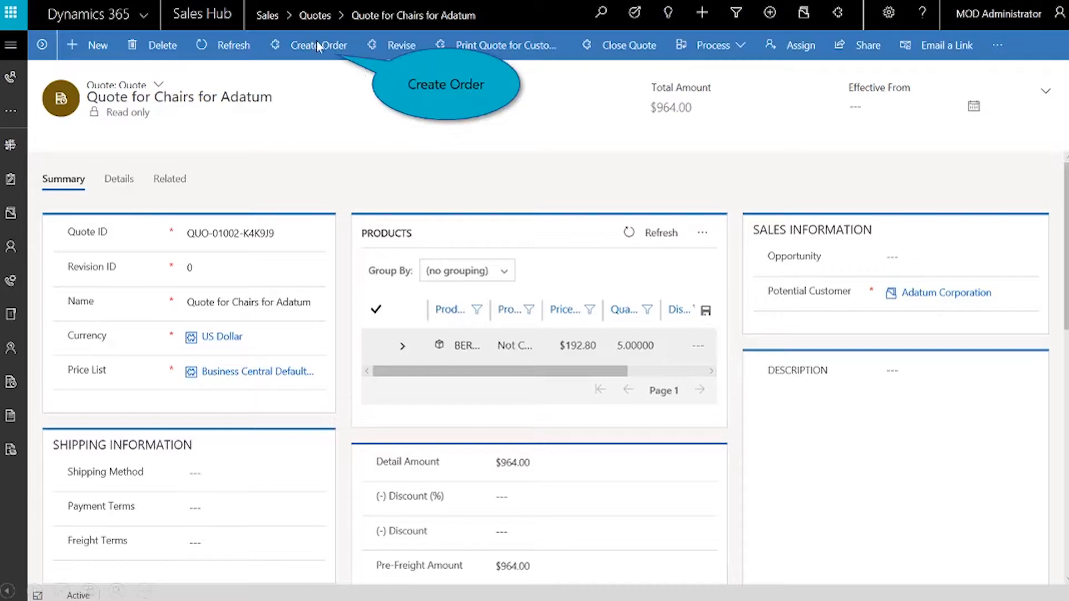
{"action": "left_click", "coordinate": [318, 46]}
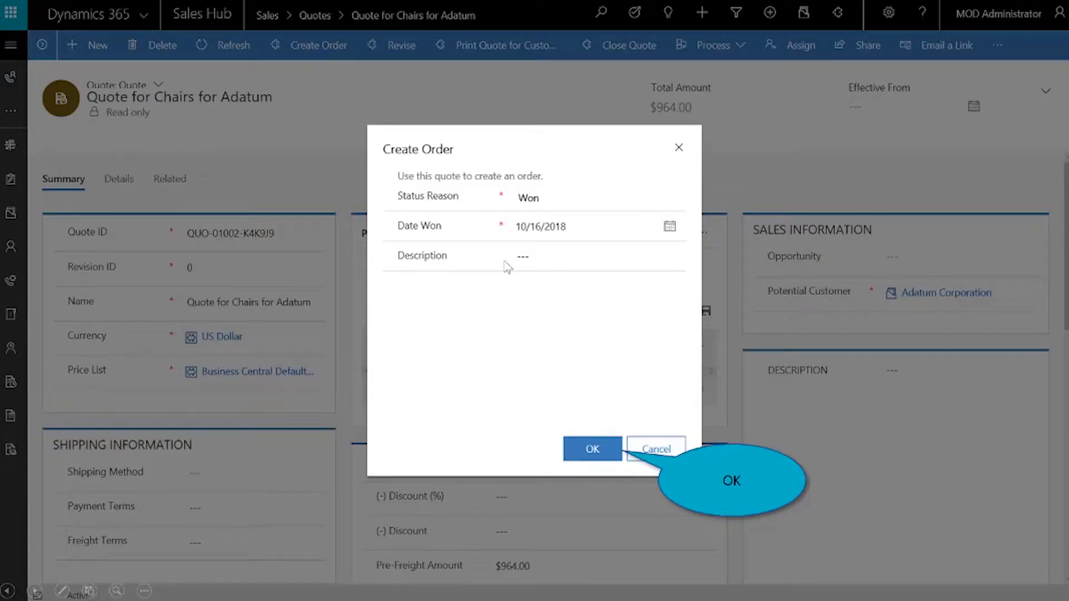
{"action": "left_click", "coordinate": [592, 449]}
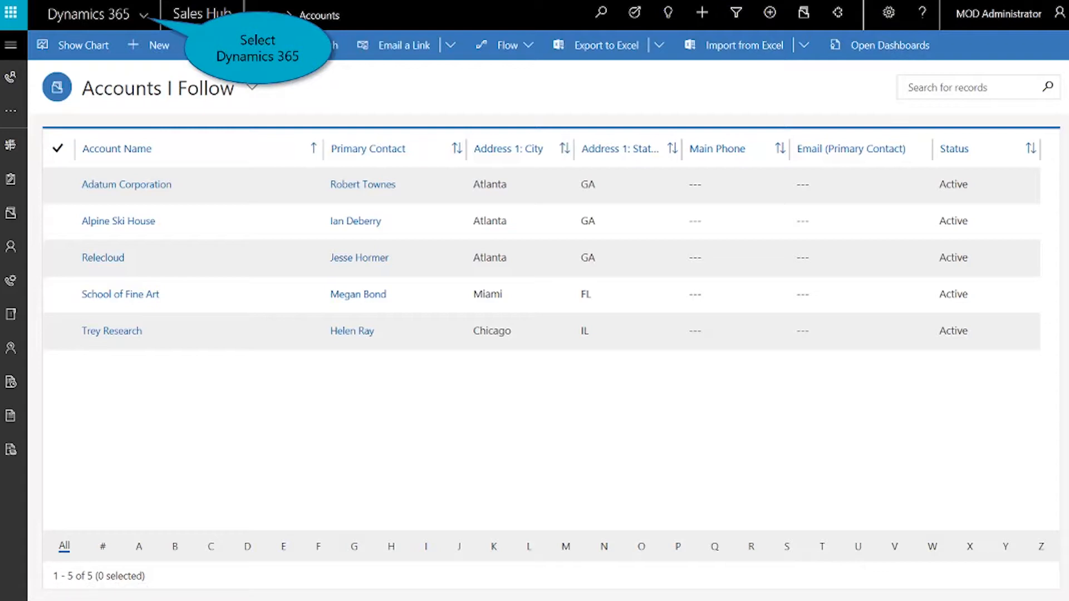
Switch to Business Central and open the last Adatum Corporation sales order dated 10/16/2018 in the sales orders list.
{"action": "left_click", "coordinate": [145, 16]}
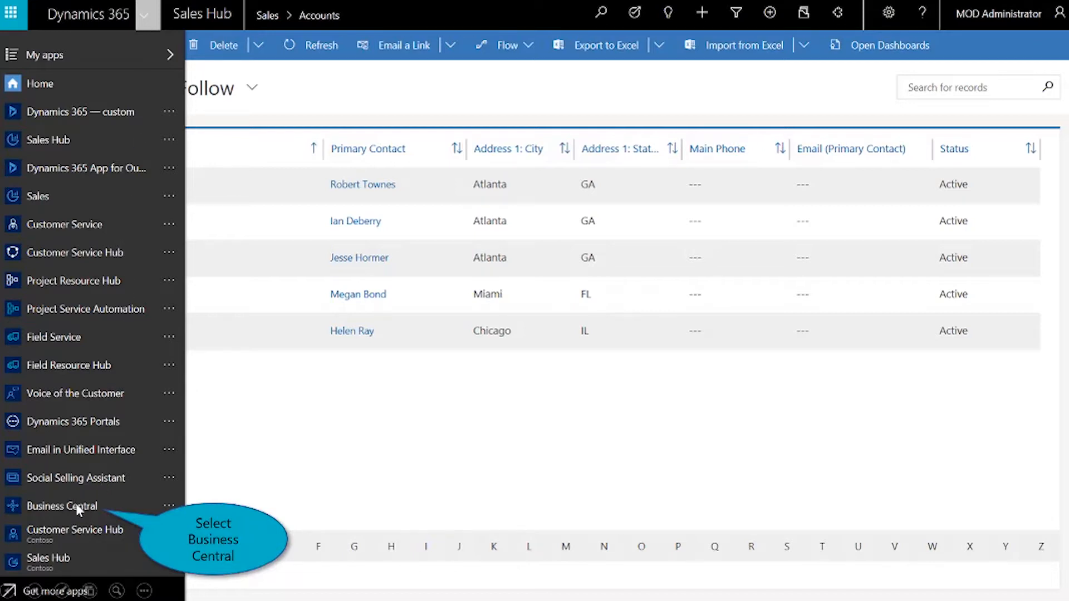
{"action": "left_click", "coordinate": [76, 505]}
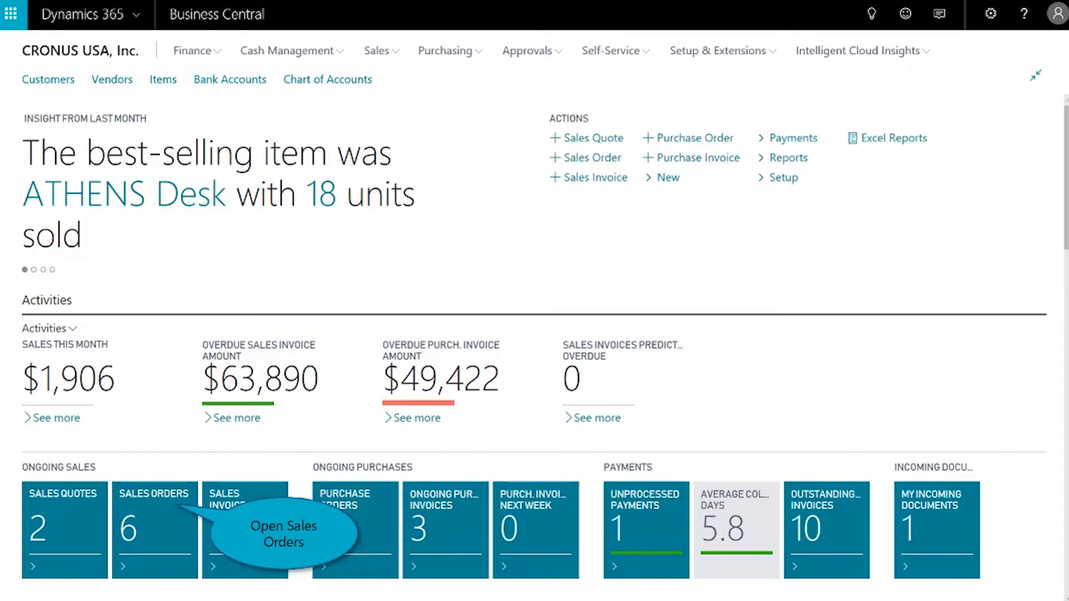
{"action": "left_click", "coordinate": [156, 516]}
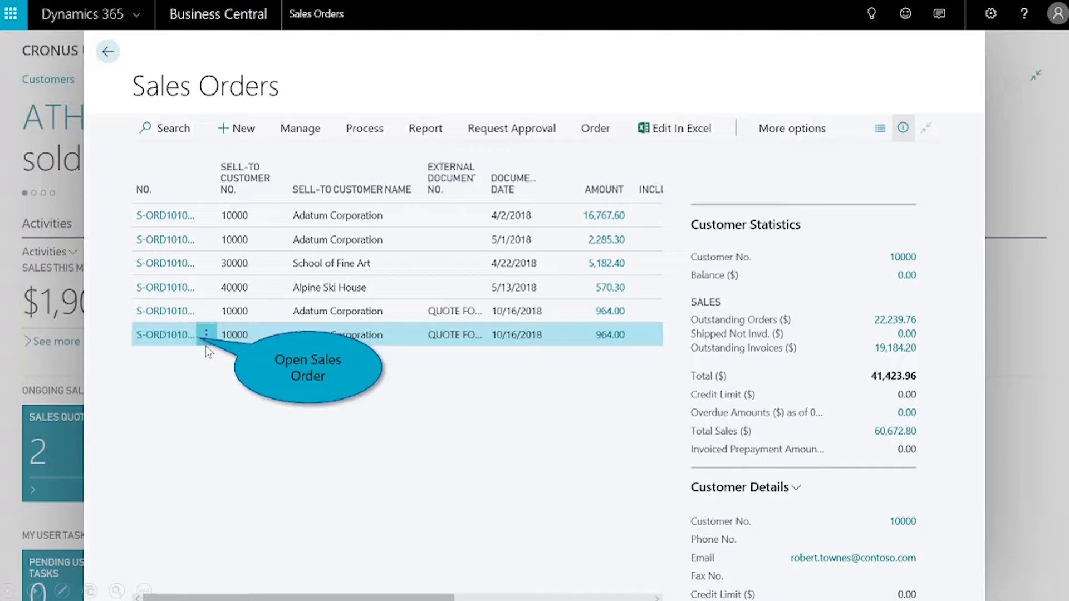
{"action": "left_click", "coordinate": [168, 333]}
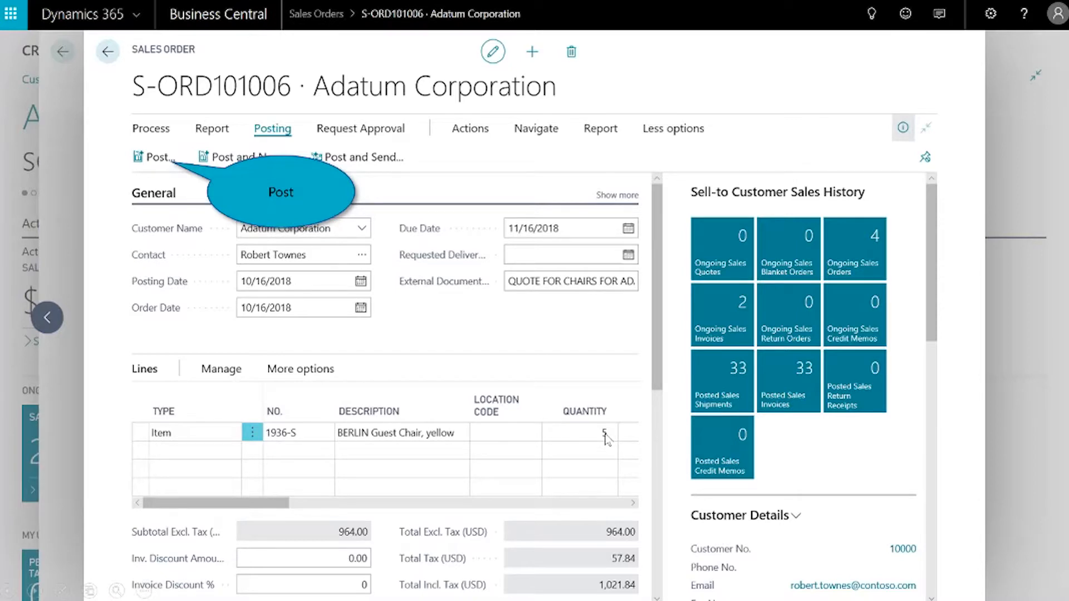
Post the sales order with the Ship and Invoice option and close the sales orders list.
{"action": "left_click", "coordinate": [150, 159]}
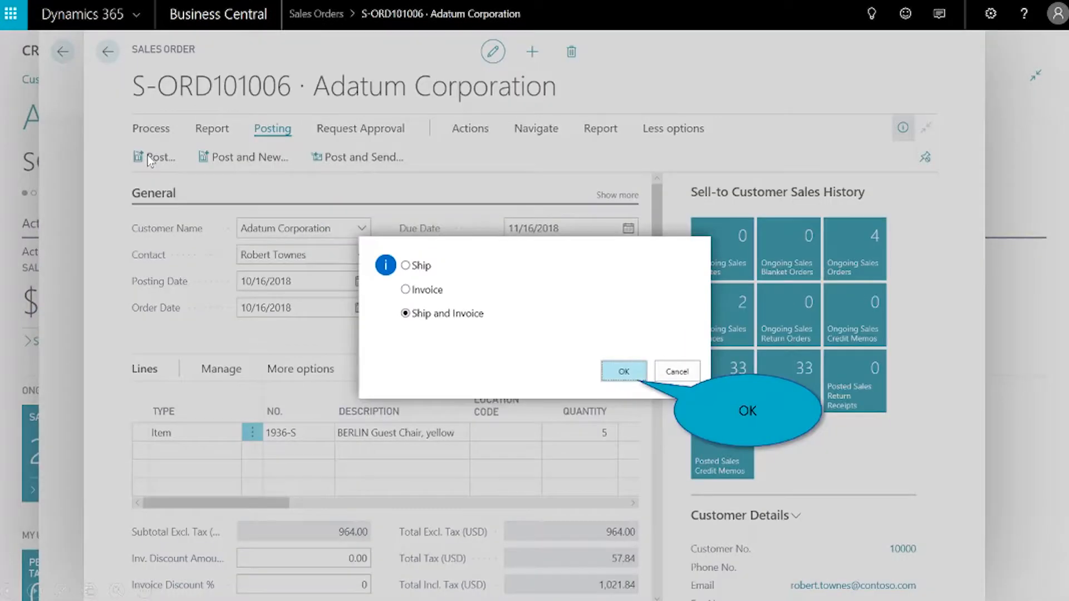
{"action": "left_click", "coordinate": [631, 380]}
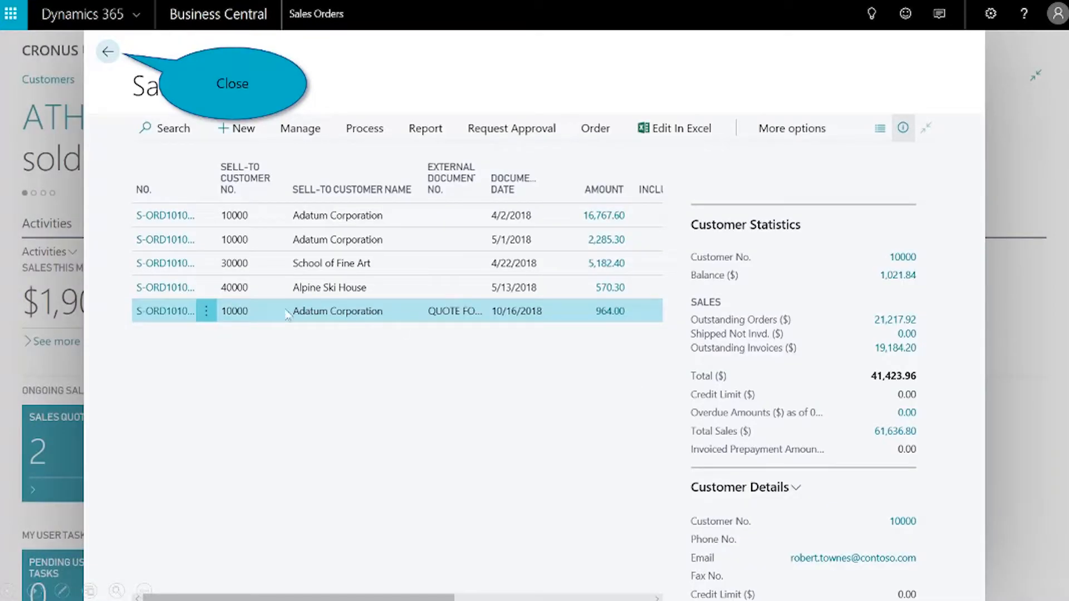
{"action": "left_click", "coordinate": [108, 53]}
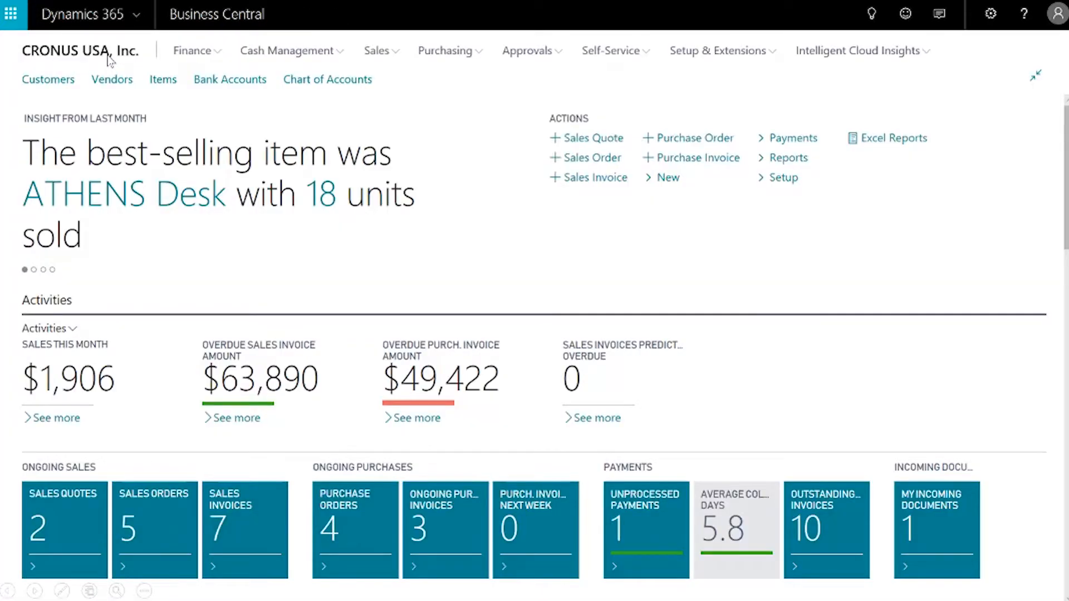
{"action": "left_click", "coordinate": [108, 56]}
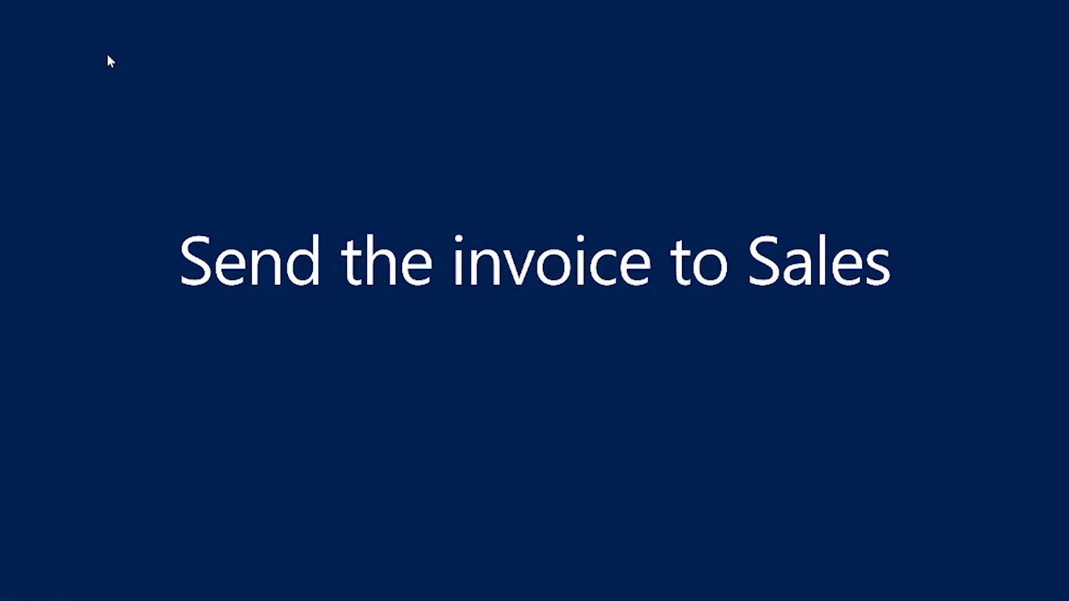
{"action": "left_click", "coordinate": [108, 55]}
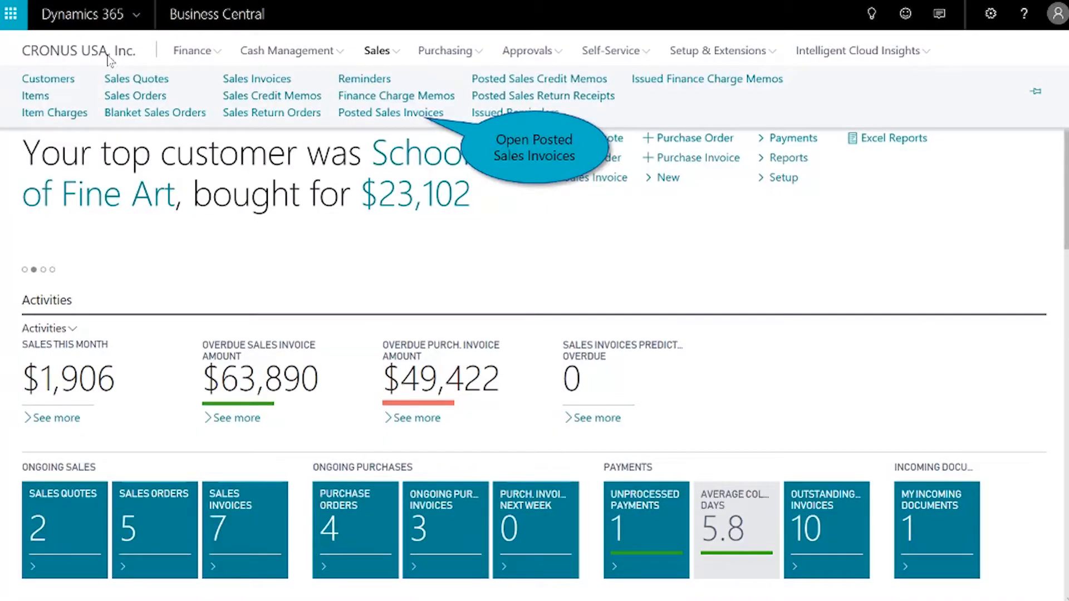
Open Adatum Corporation's posted sales invoice due 11/16/2018 and bring up its Dynamics 365 for Sales options.
{"action": "left_click", "coordinate": [405, 115]}
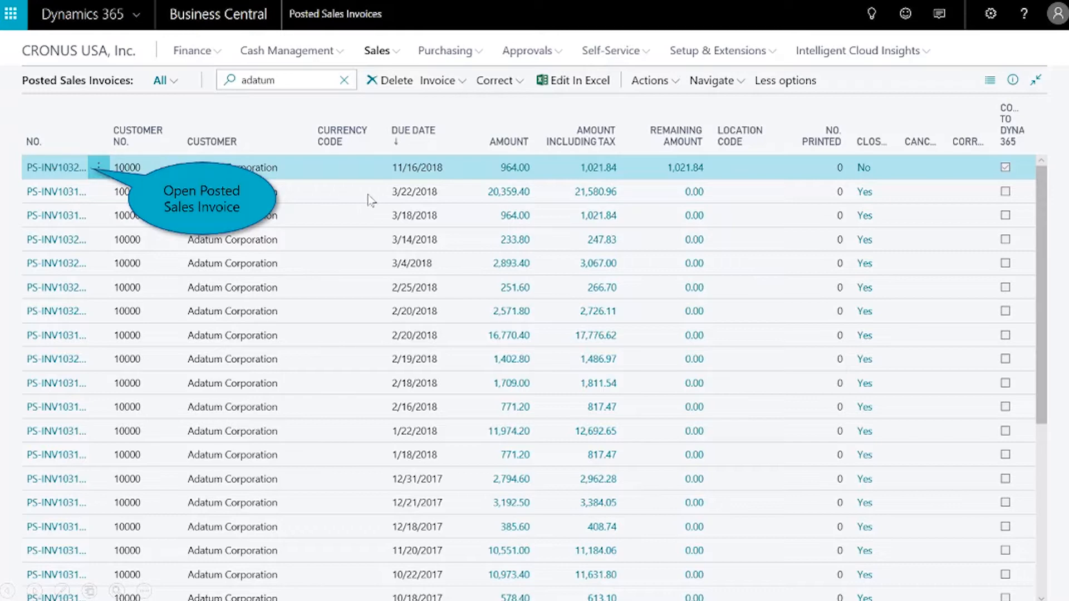
{"action": "left_click", "coordinate": [66, 170]}
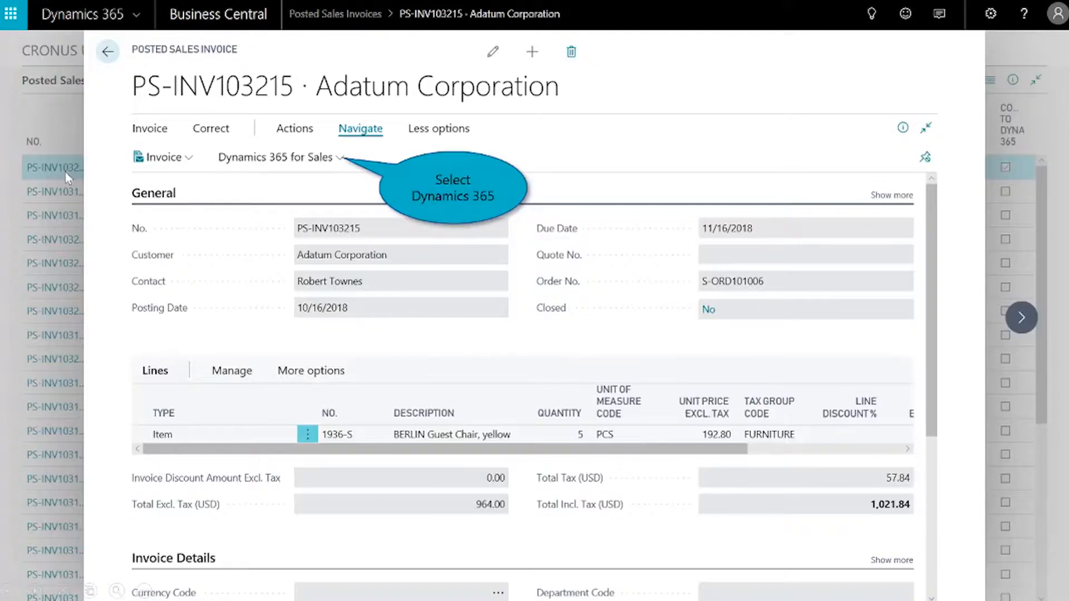
{"action": "left_click", "coordinate": [333, 158]}
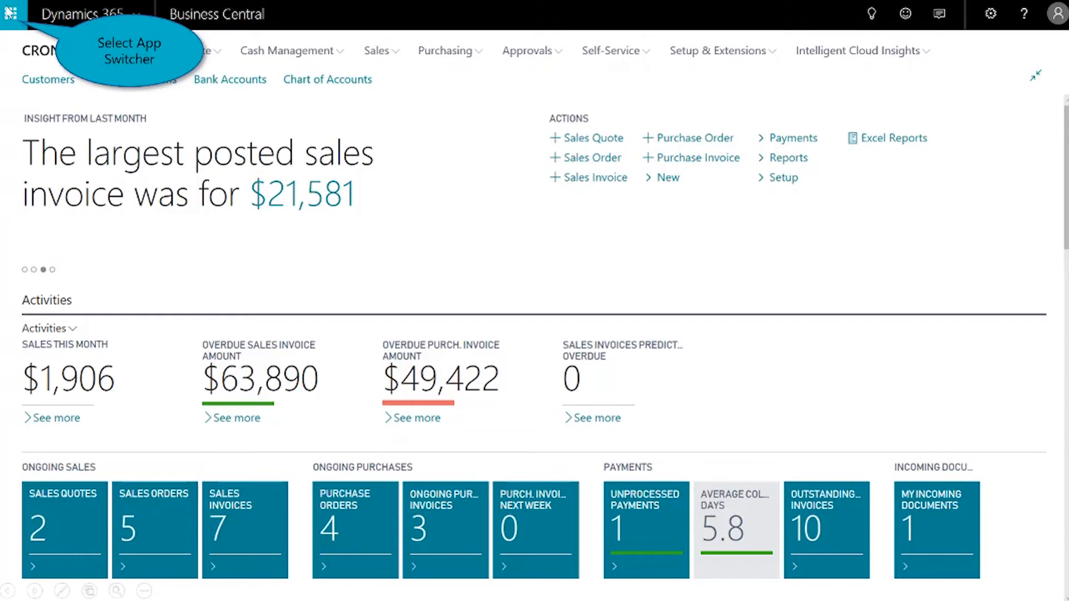
Switch to Sales Hub and open the invoice "Quote for Chairs for Adatum" from the invoices list.
{"action": "left_click", "coordinate": [10, 12]}
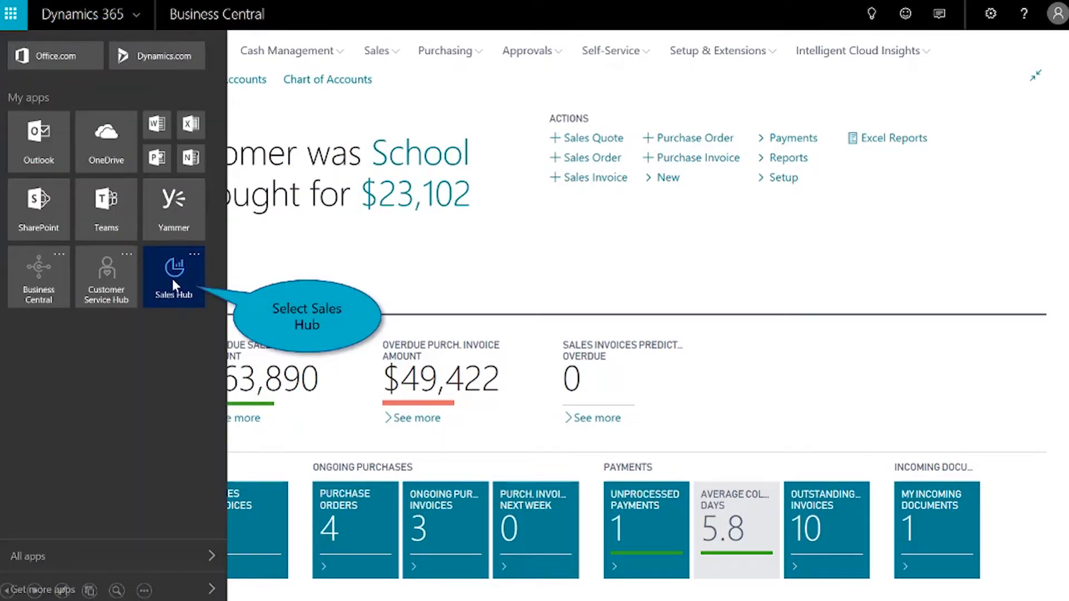
{"action": "left_click", "coordinate": [172, 279]}
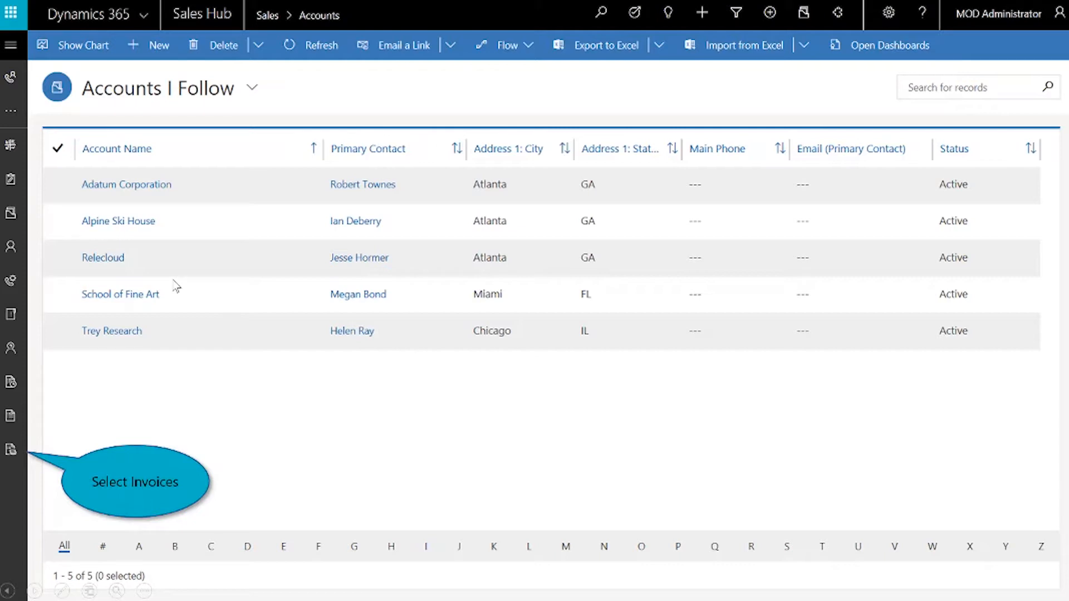
{"action": "left_click", "coordinate": [10, 448]}
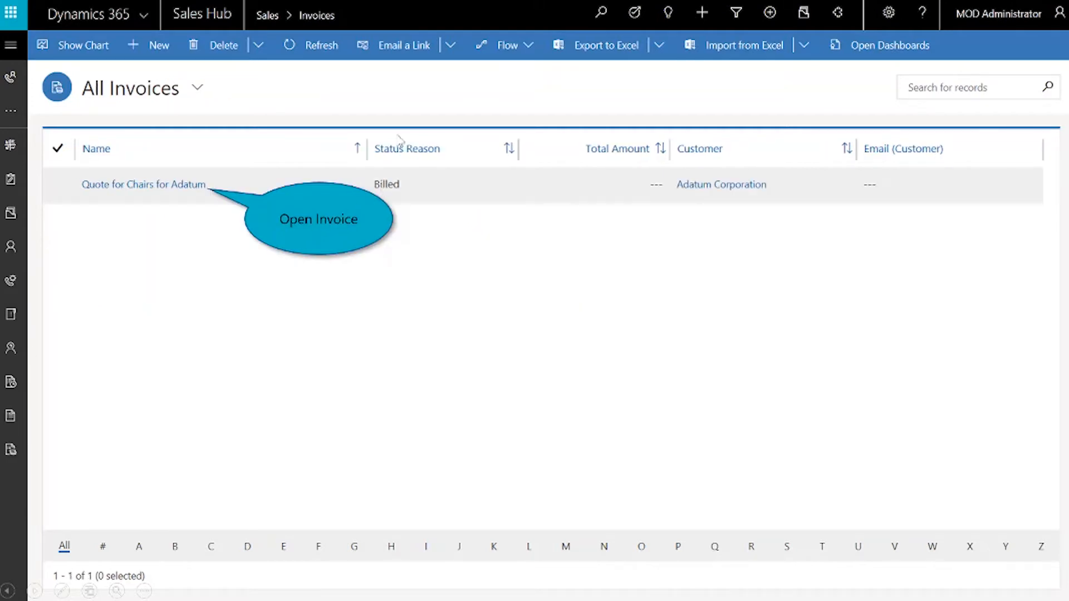
{"action": "left_click", "coordinate": [154, 188]}
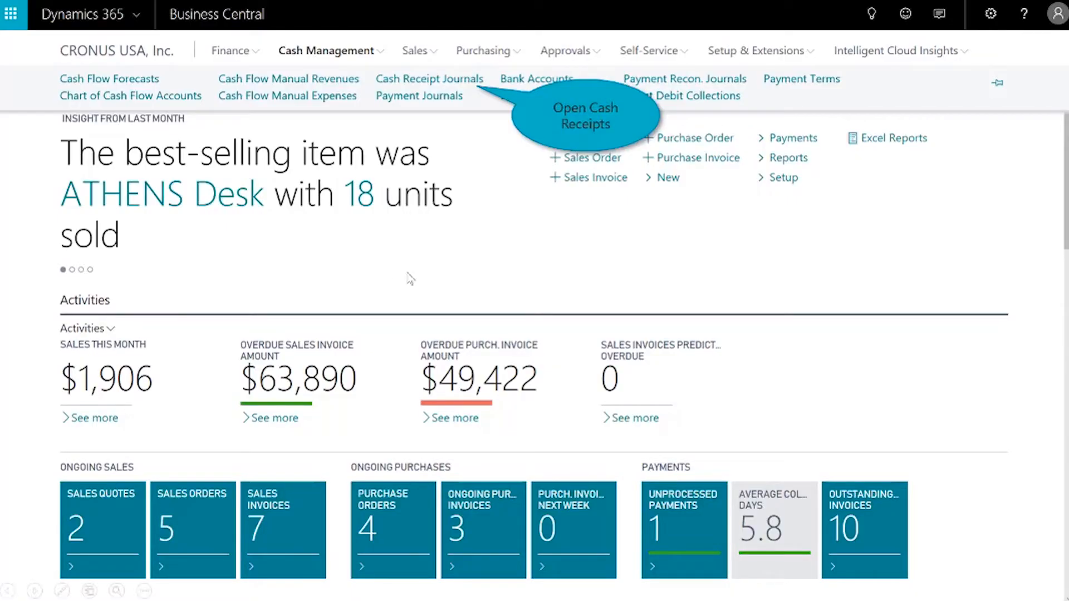
In Business Central's GENERAL cash receipt journal, apply Adatum Corporation's 11/1/2018 payment to its open invoice and post the journal.
{"action": "left_click", "coordinate": [469, 88]}
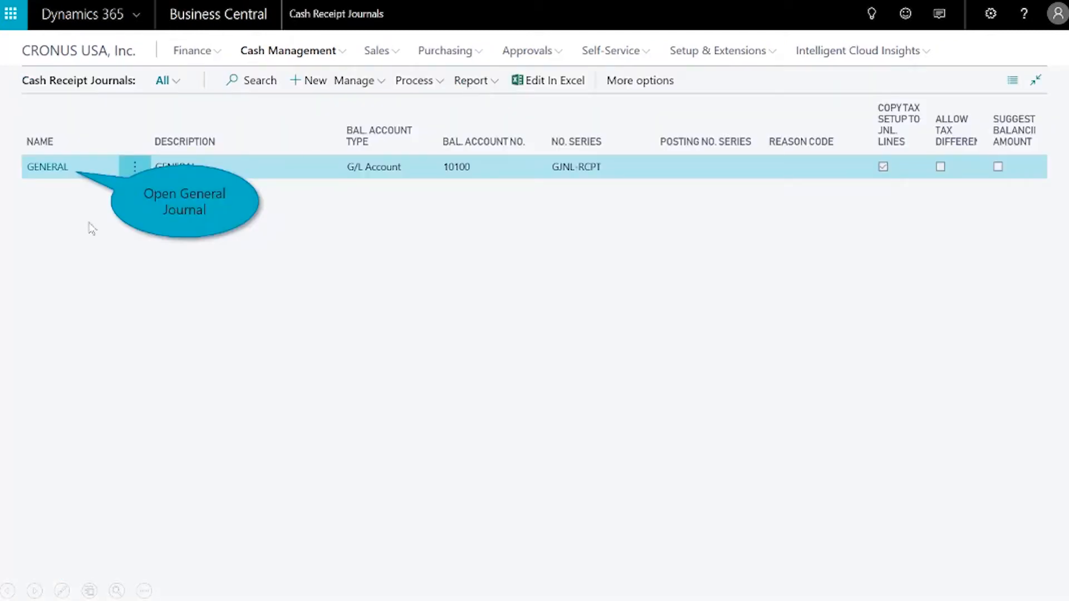
{"action": "left_click", "coordinate": [44, 167]}
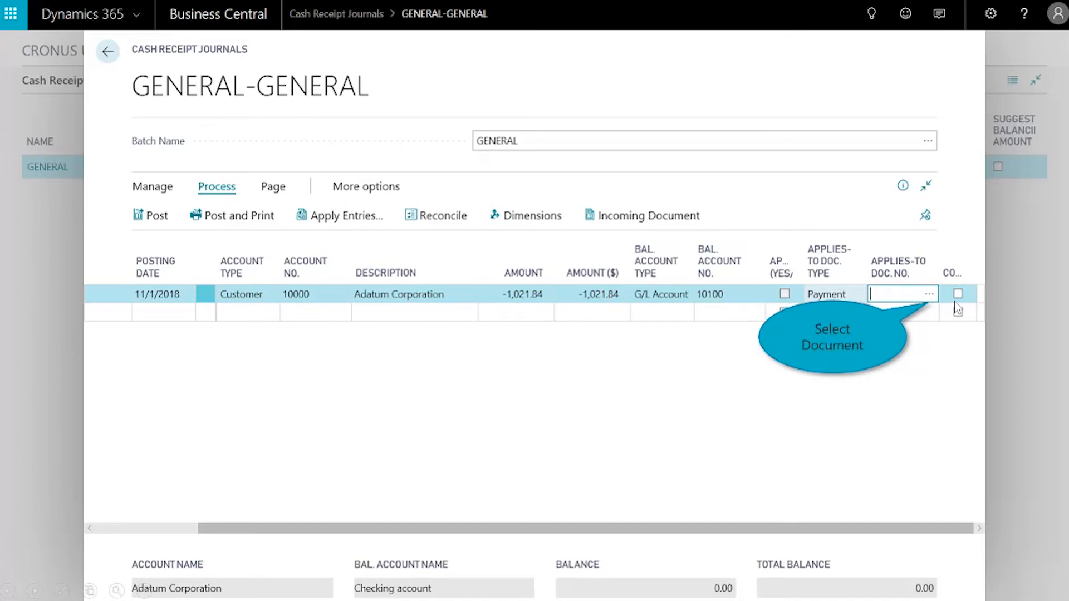
{"action": "left_click", "coordinate": [931, 293]}
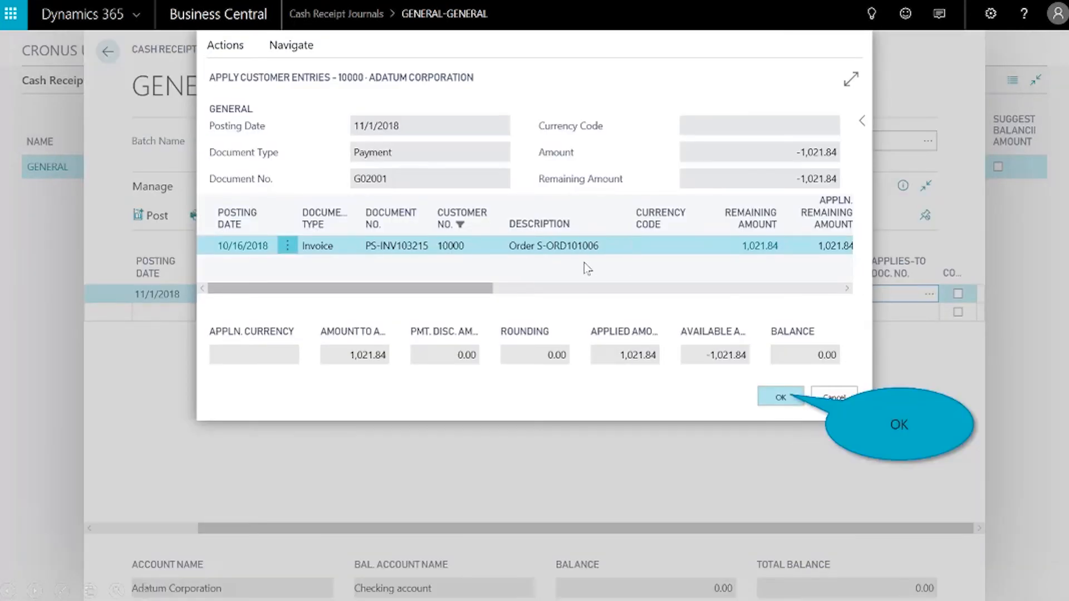
{"action": "left_click", "coordinate": [781, 398]}
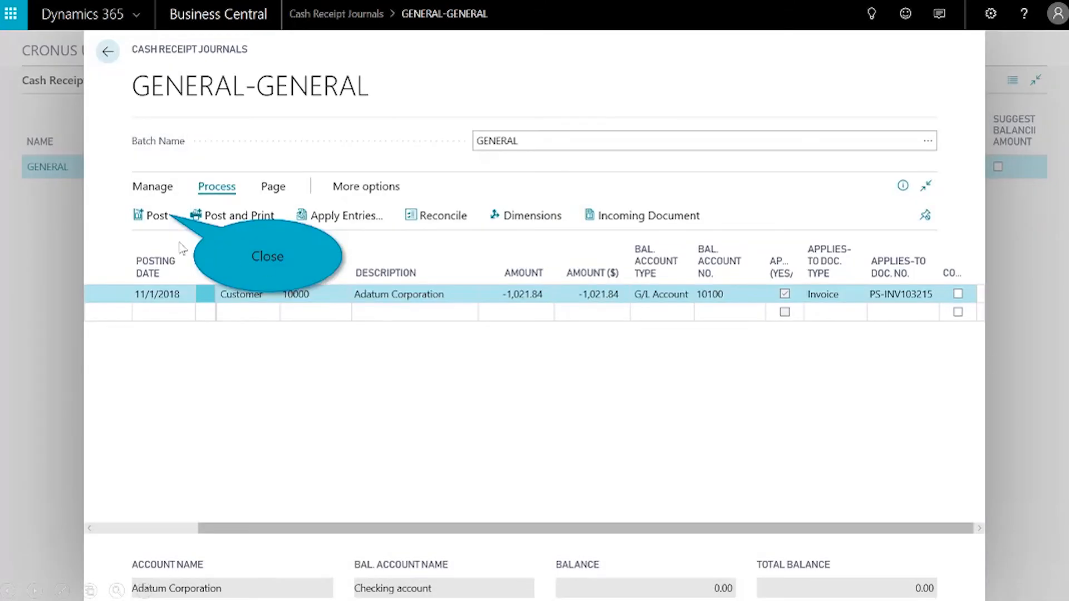
{"action": "left_click", "coordinate": [156, 223]}
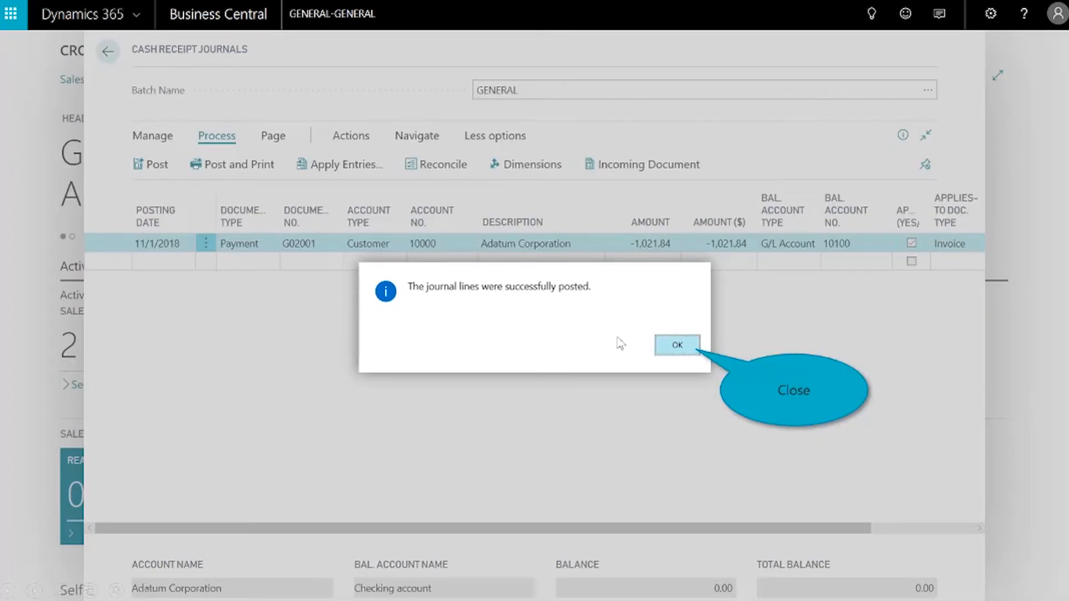
{"action": "left_click", "coordinate": [677, 345]}
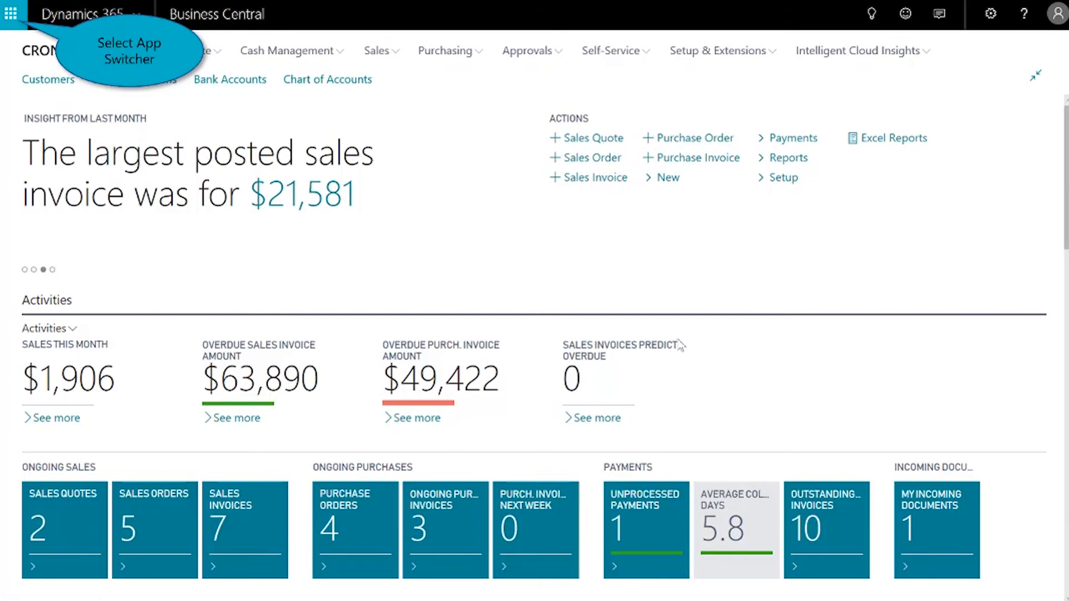
Switch to Sales Hub and check the status of the "Quote for Chairs for Adatum" invoice in the invoices list.
{"action": "left_click", "coordinate": [10, 17]}
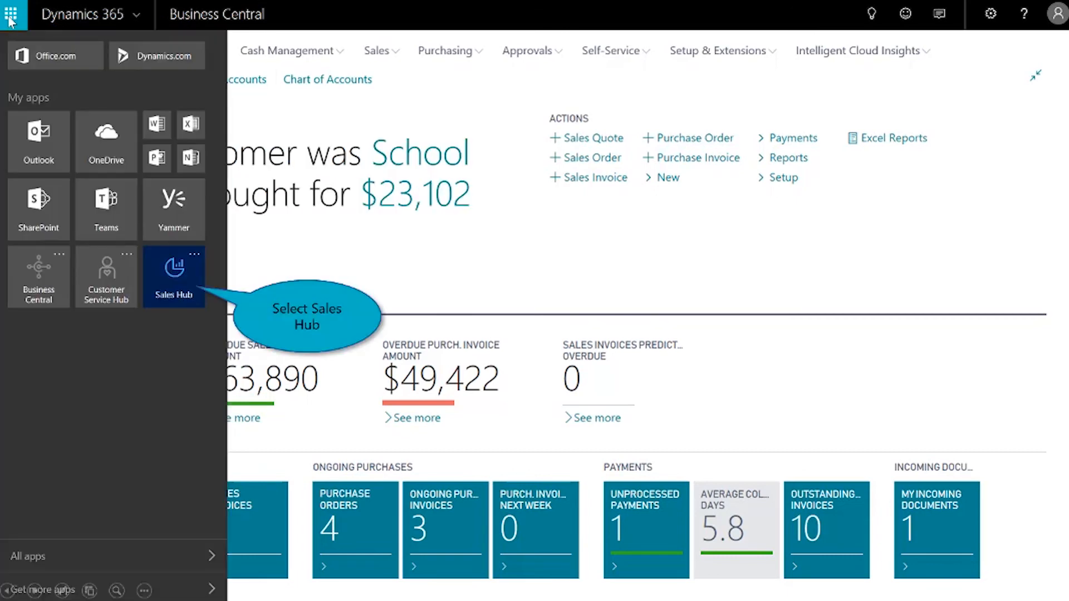
{"action": "left_click", "coordinate": [188, 285]}
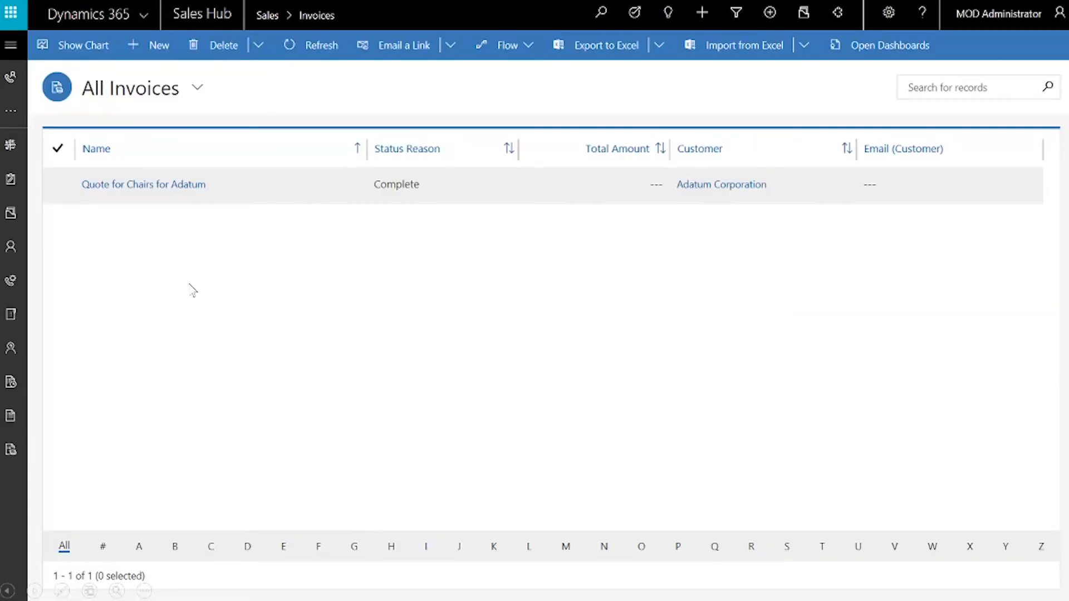